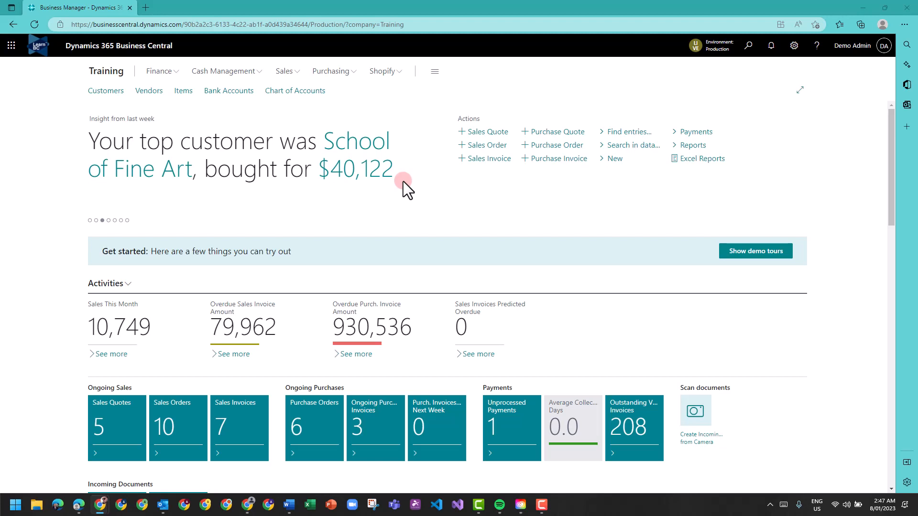
Step: Find and open the Change Log Setup page, activate the change log and accept logging changes
left_click(749, 45)
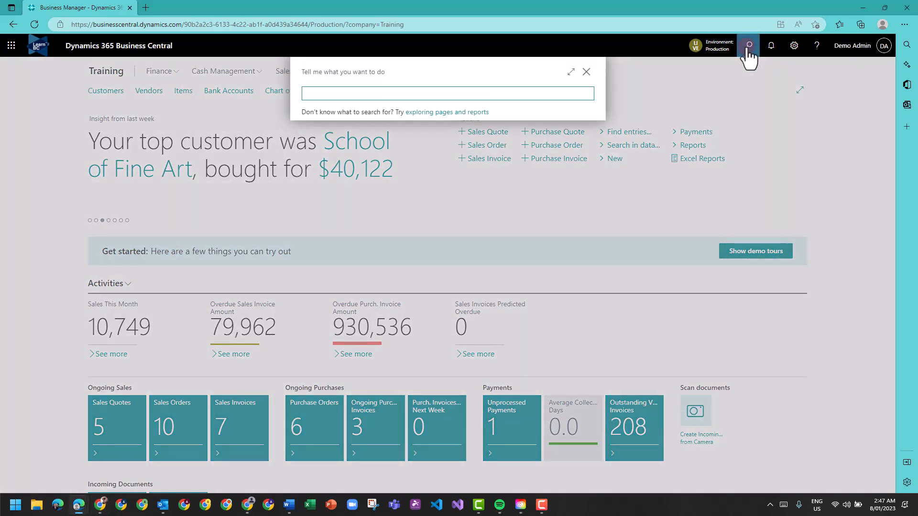
type("change log")
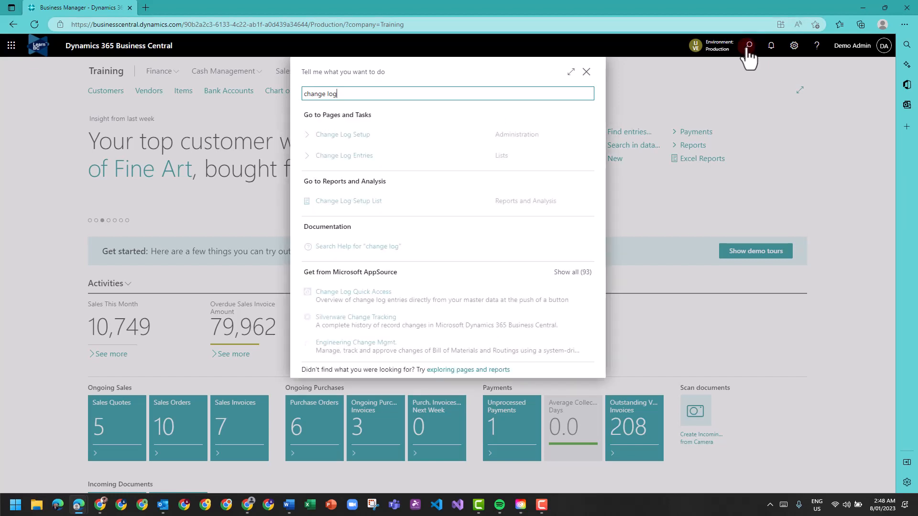
left_click(348, 135)
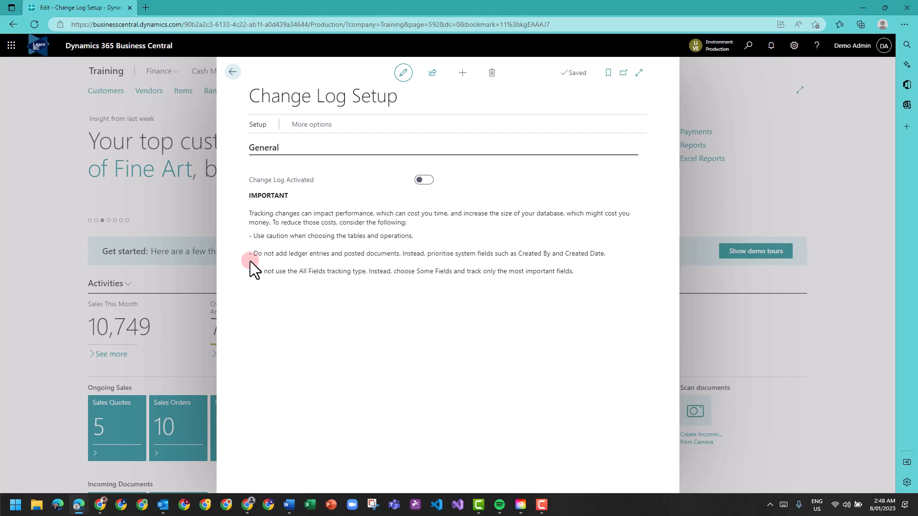
left_click(424, 181)
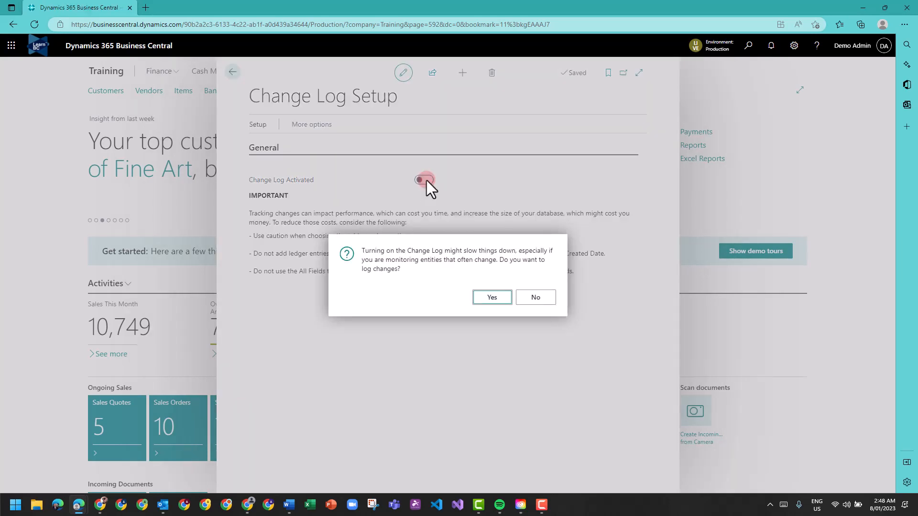
left_click(497, 298)
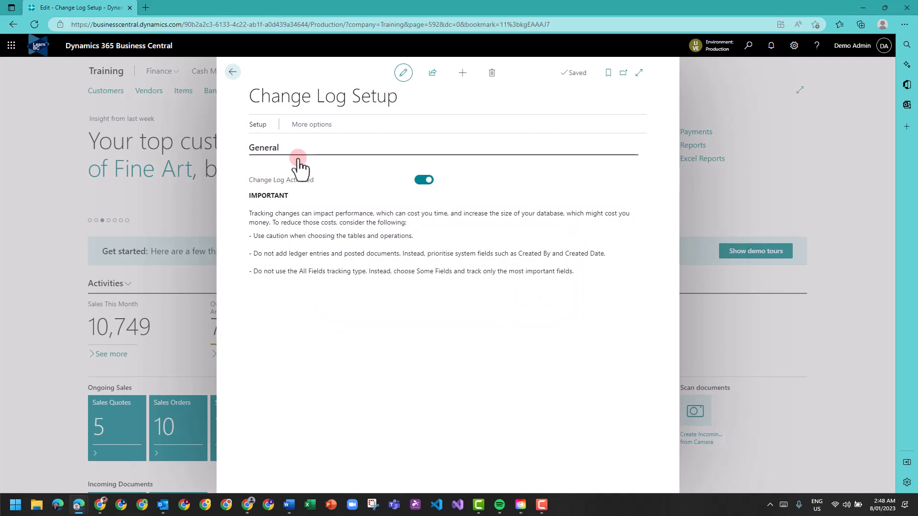
Step: Open the change log's table list and filter it by "settings"
left_click(257, 125)
left_click(268, 145)
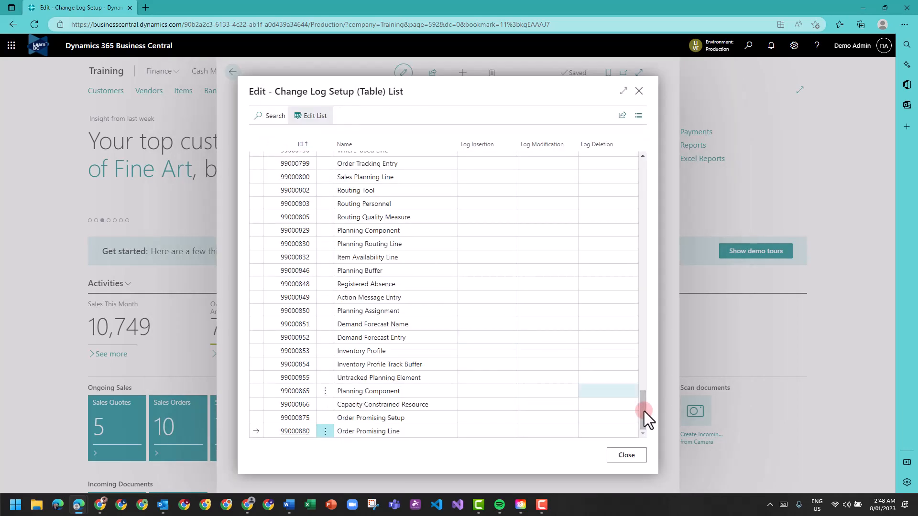
left_click(275, 115)
type("set")
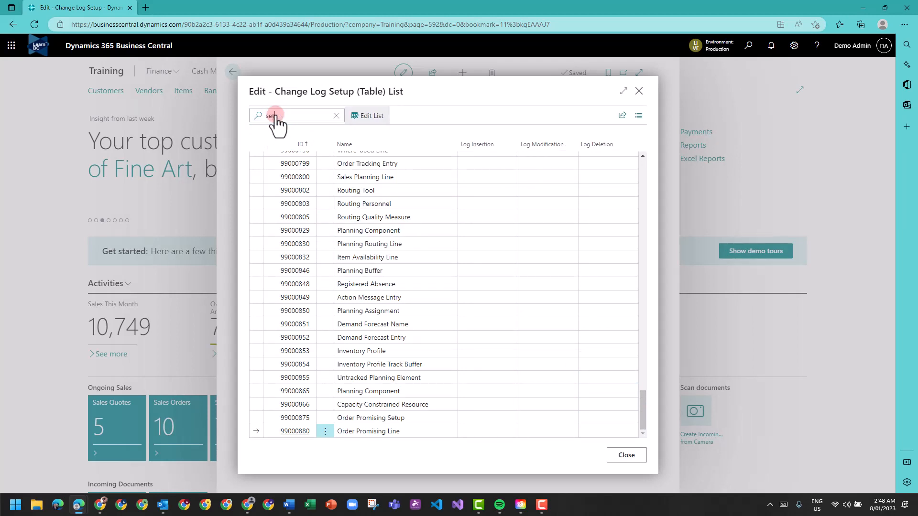
type("tings")
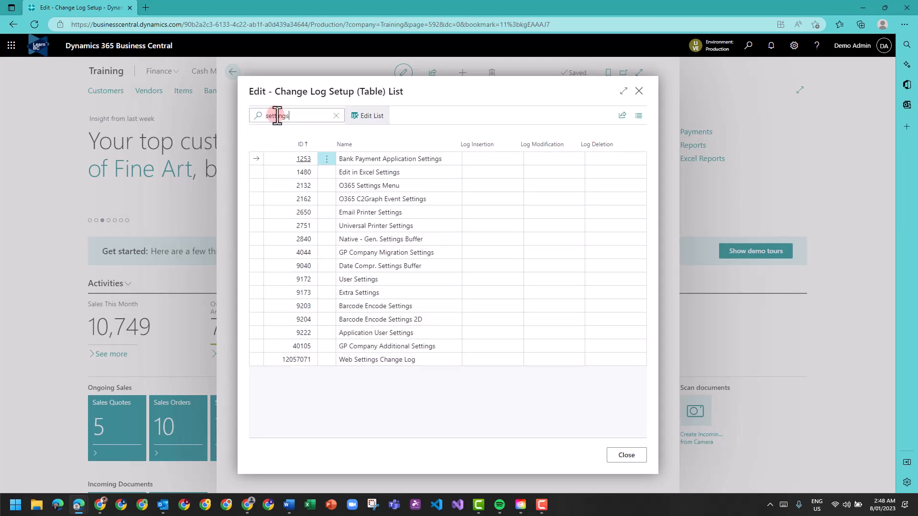
Step: Set Log Insertion, Log Modification and Log Deletion to All Fields for the User Settings table (9172)
left_click(327, 279)
left_click(488, 280)
left_click(494, 279)
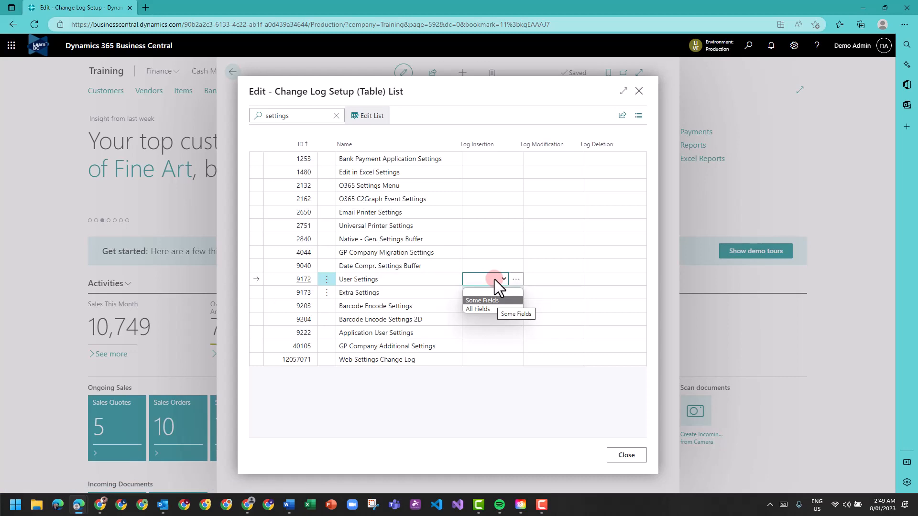
key("Down")
left_click(493, 306)
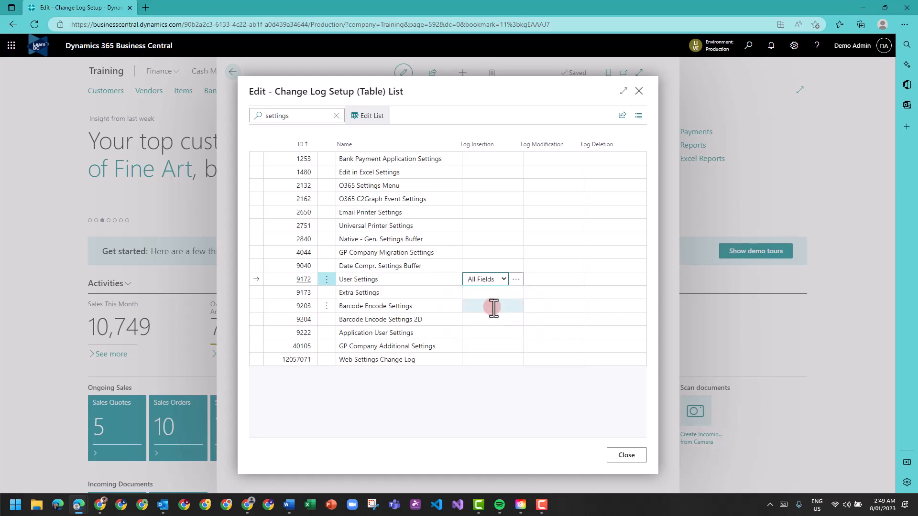
left_click(564, 279)
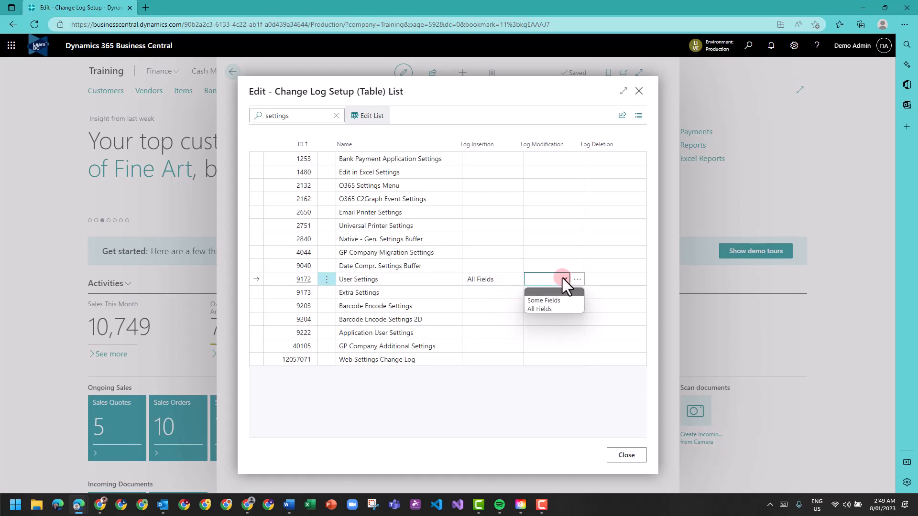
left_click(544, 309)
left_click(599, 284)
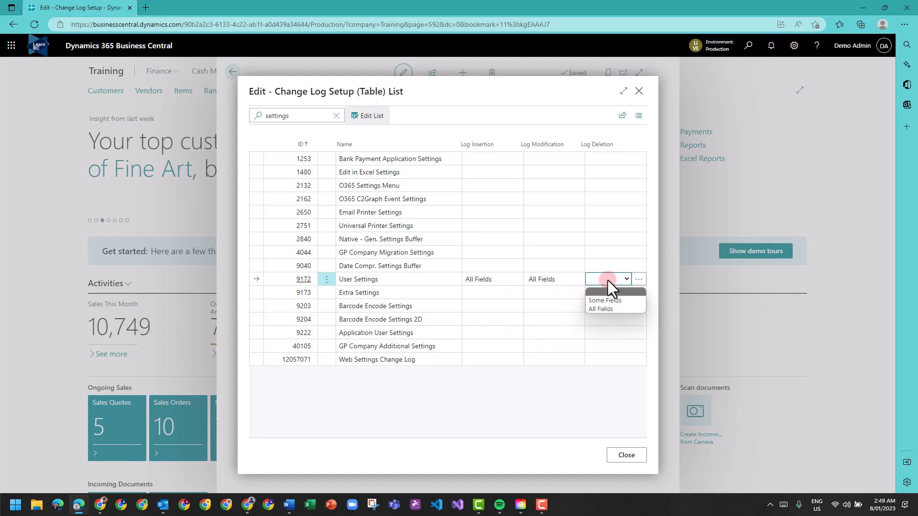
left_click(607, 306)
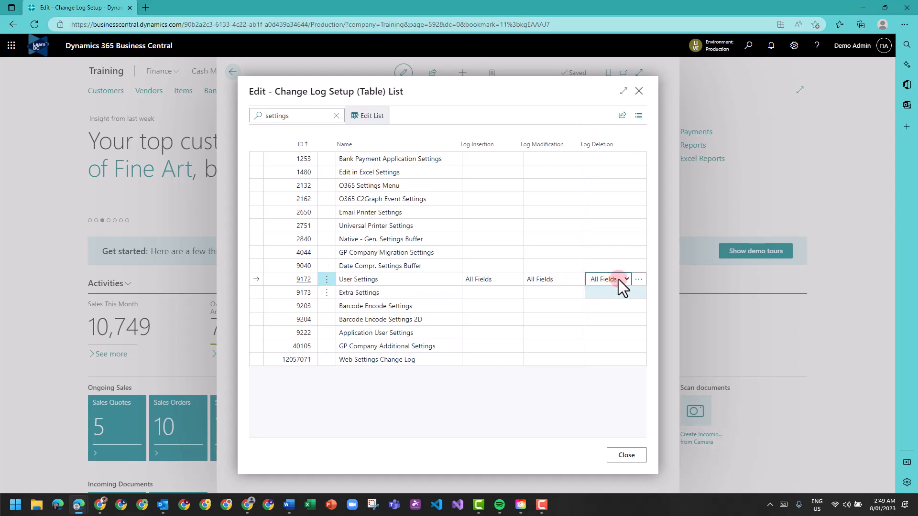
Step: Try Some Fields as the Log Insertion for User Settings and look through its field list
left_click(507, 282)
left_click(497, 298)
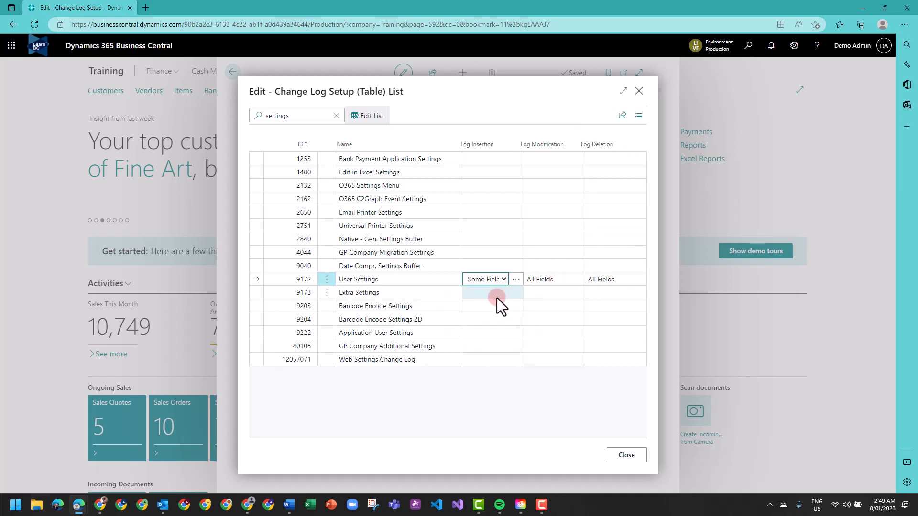
left_click(516, 280)
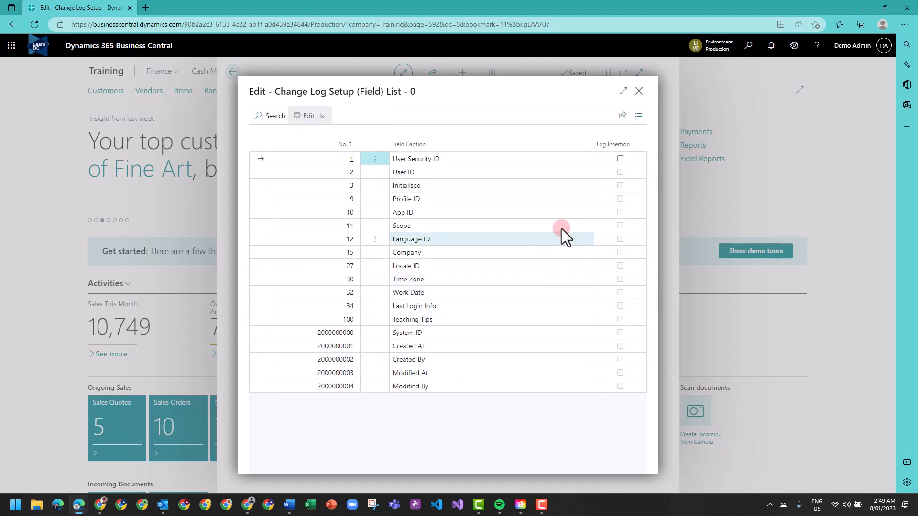
left_click(620, 159)
left_click(638, 91)
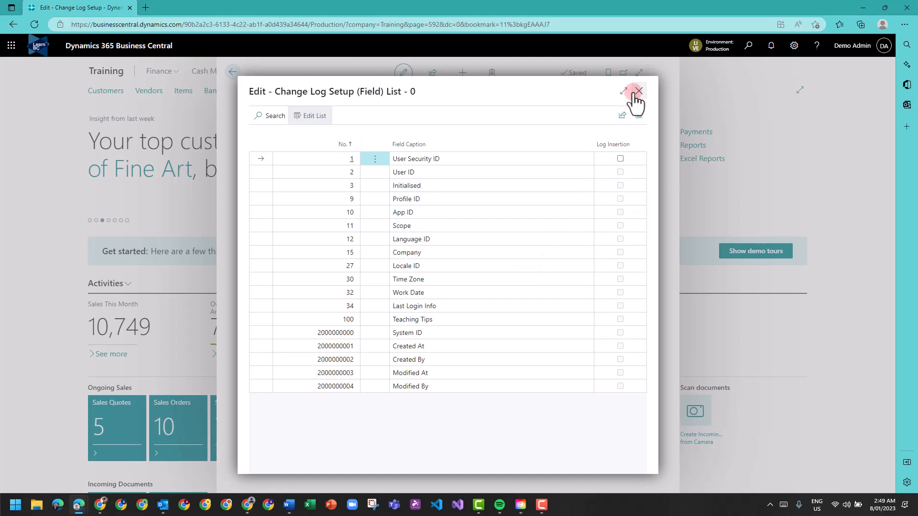
Step: Set Log Insertion for User Settings back to All Fields, removing the field selections, and close the table list
left_click(503, 279)
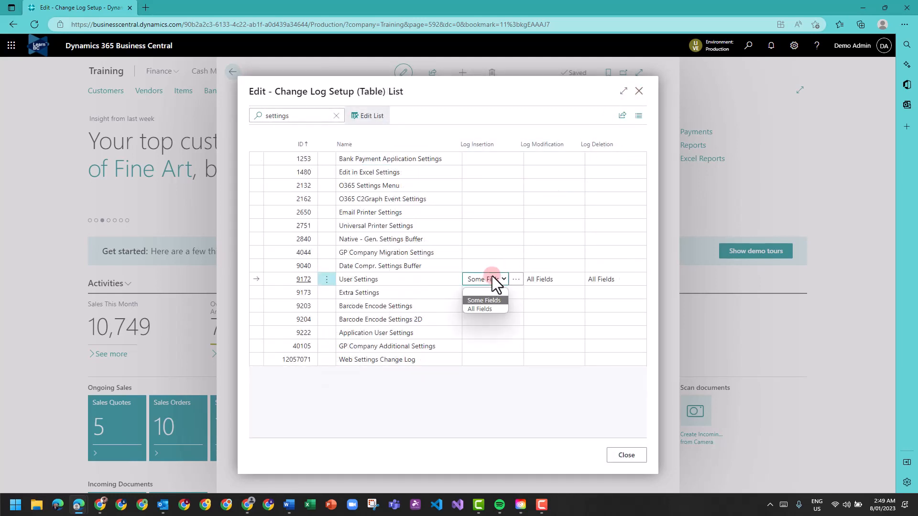
left_click(486, 308)
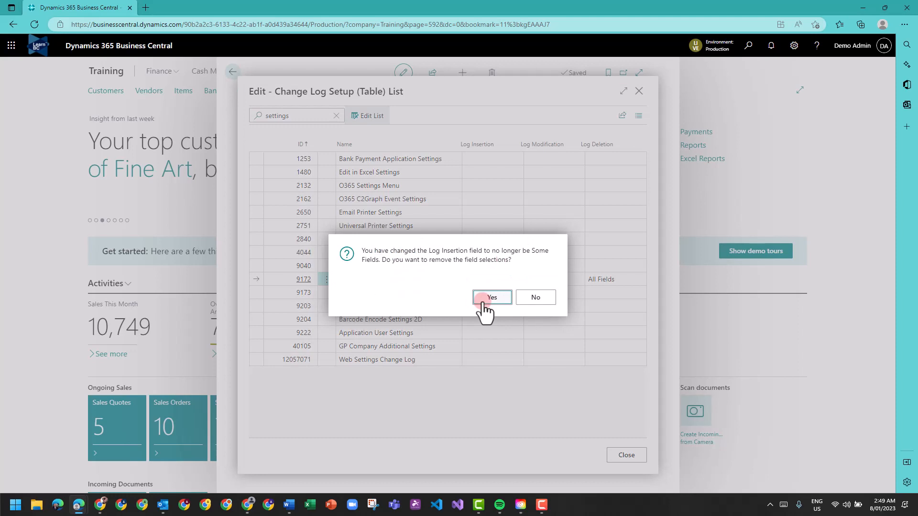
left_click(485, 308)
left_click(500, 389)
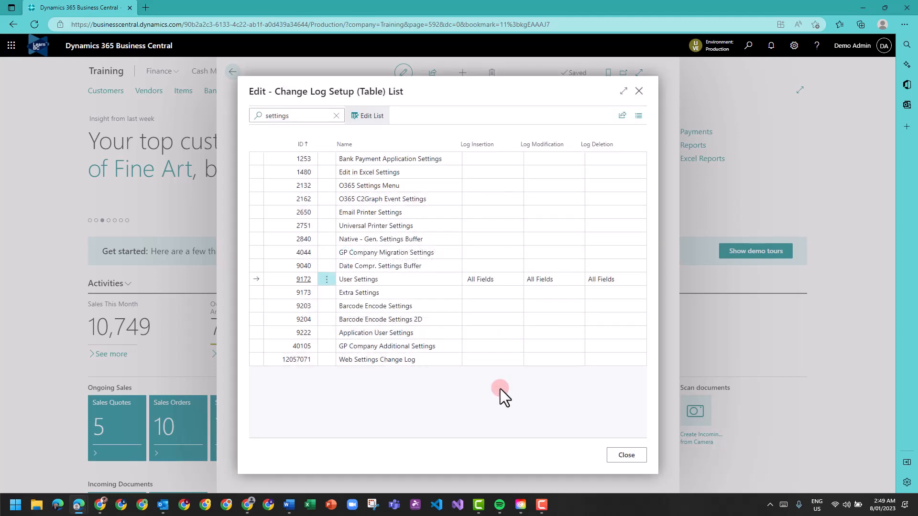
left_click(629, 455)
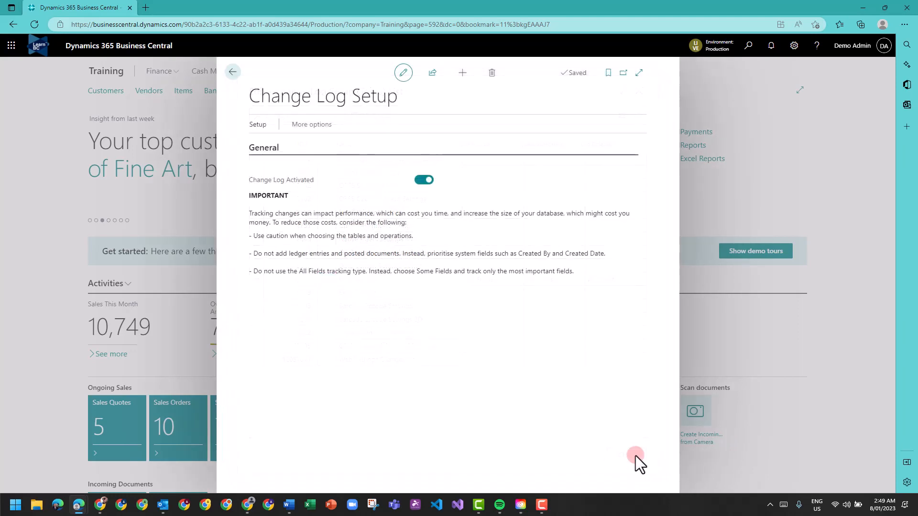
left_click(266, 127)
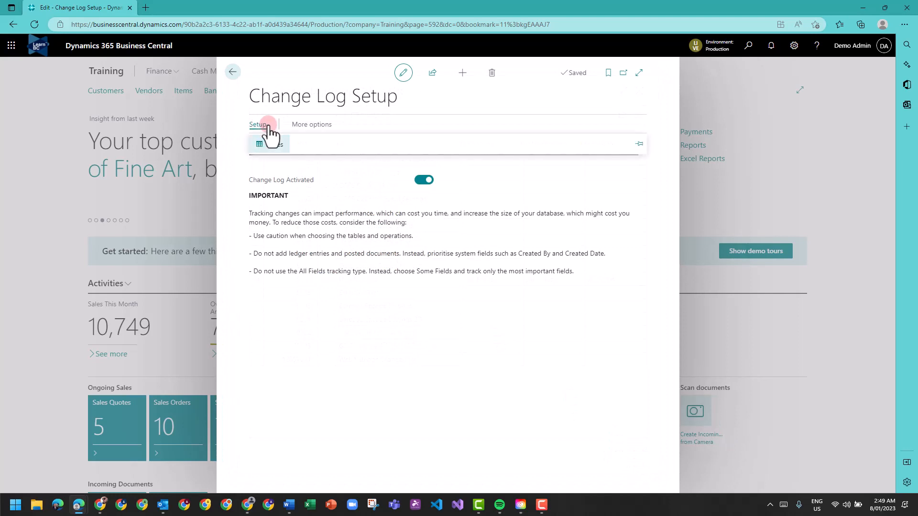
left_click(298, 124)
left_click(299, 125)
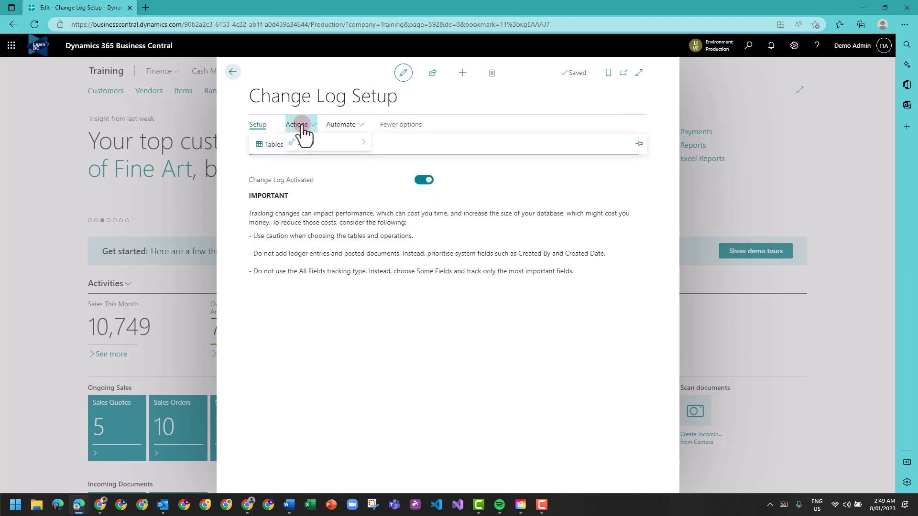
left_click(368, 273)
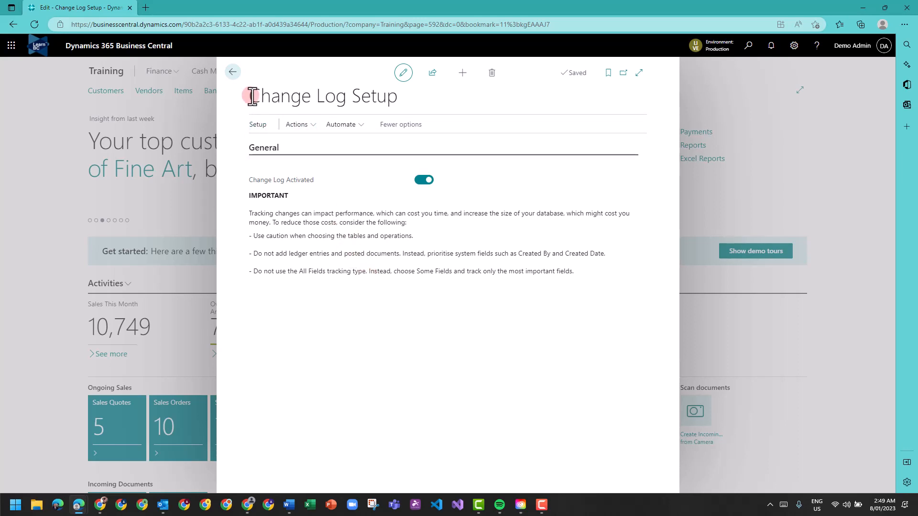
left_click_drag(248, 94, 404, 97)
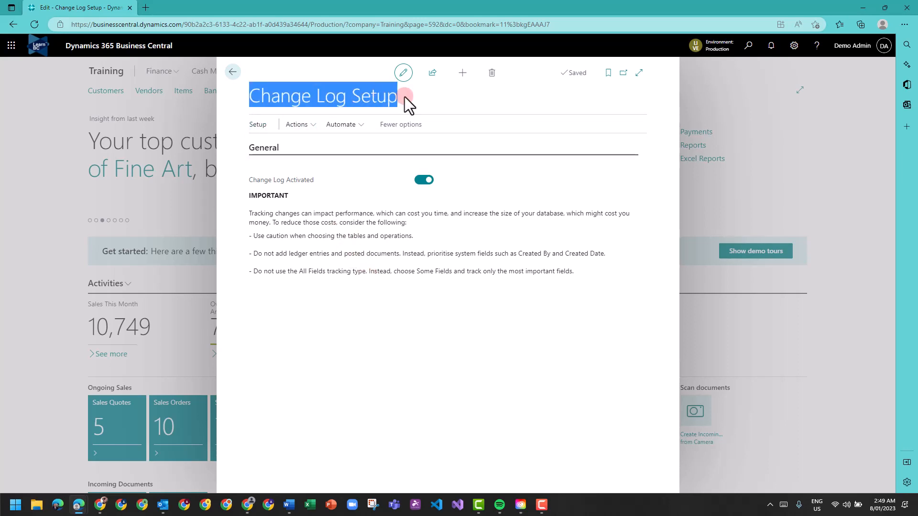
Step: Leave Change Log Setup, accept restarting the session, and dismiss the Get started banner on the home page
left_click(231, 71)
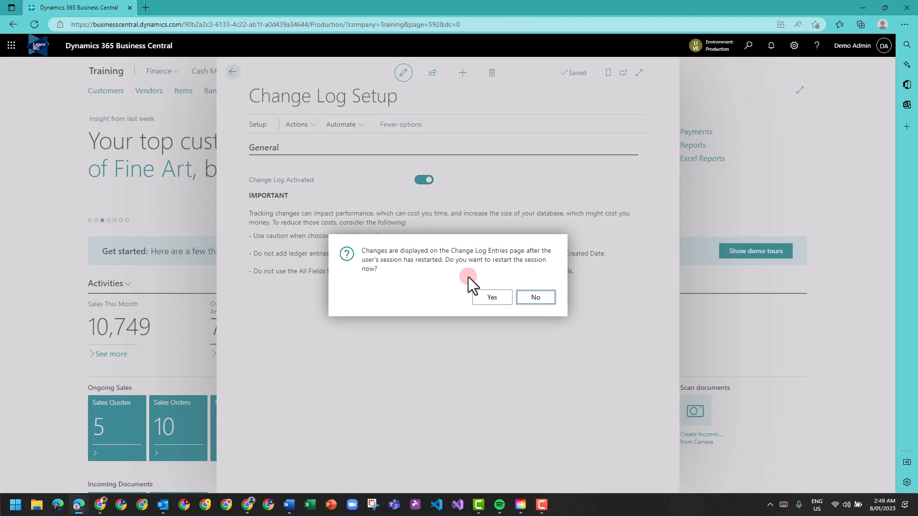
left_click(491, 297)
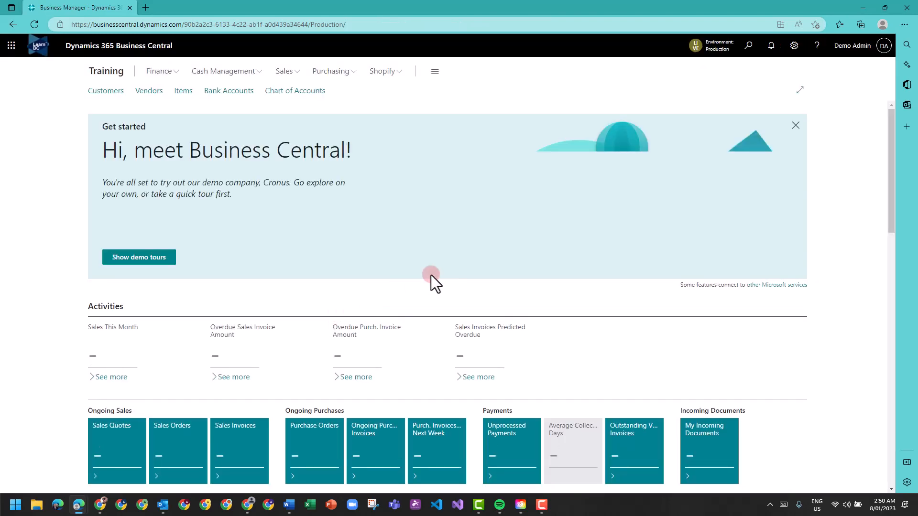
left_click(796, 124)
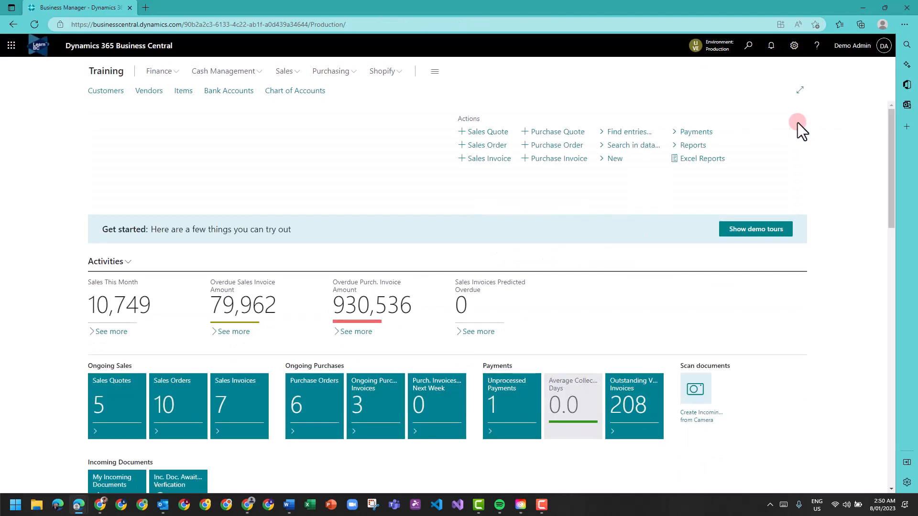
Step: Search for "change log", open the Change Log Entries page and expand it to the wide layout
left_click(749, 47)
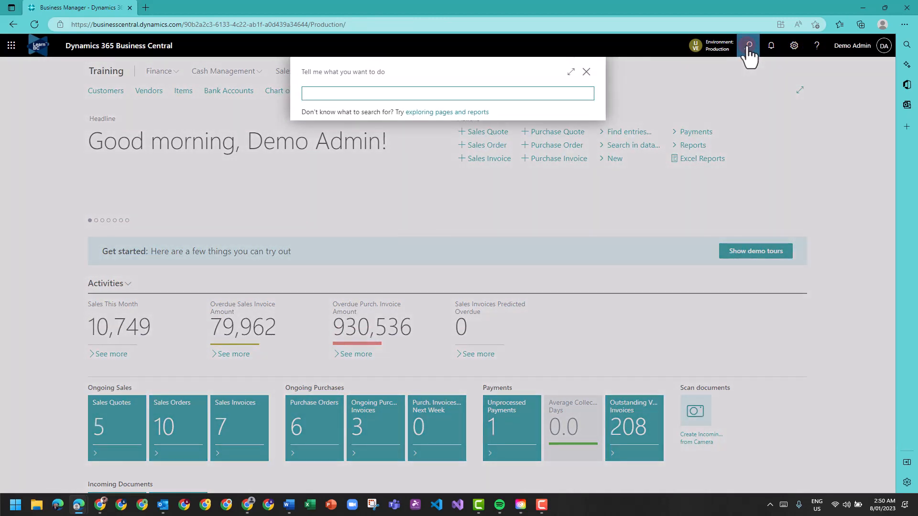
type("change log")
left_click(341, 157)
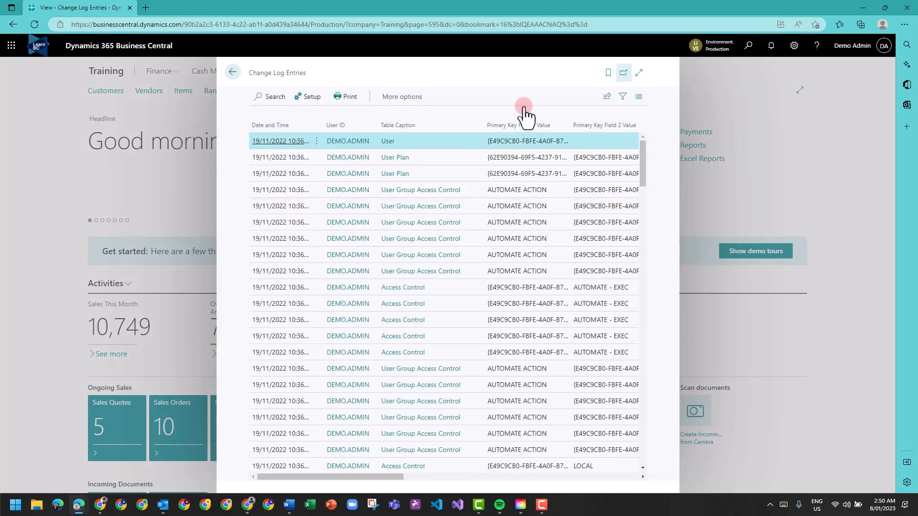
left_click(639, 72)
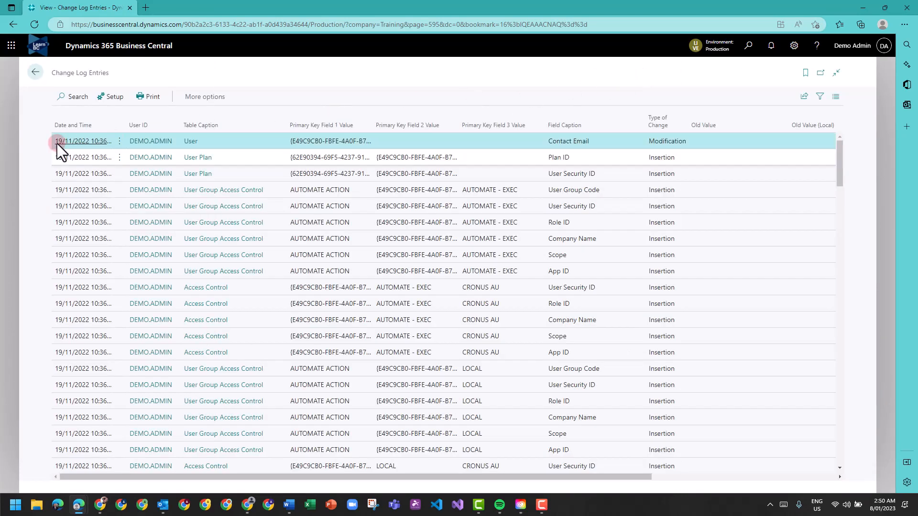
Step: Look through the change log entries and sort them by Date and Time in descending order
scroll(193, 409, "down", 1)
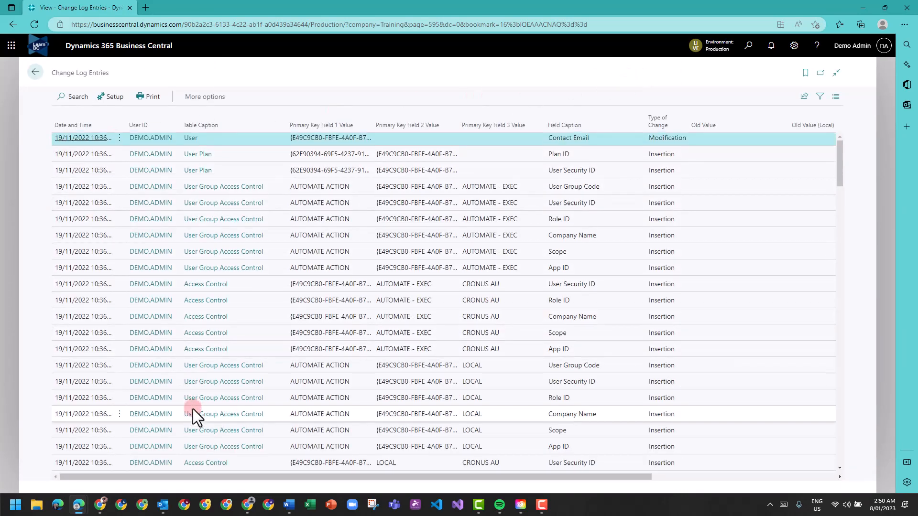
scroll(193, 409, "down", 5)
scroll(193, 408, "up", 5)
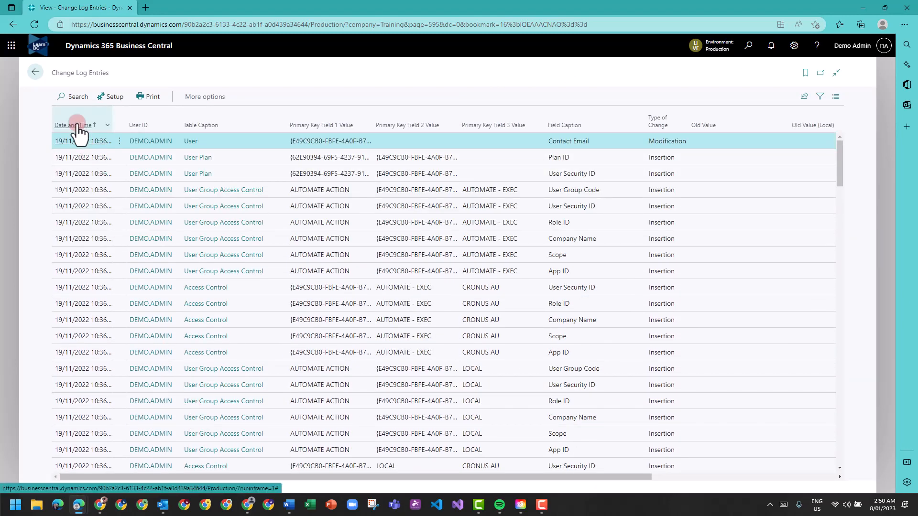
left_click(76, 125)
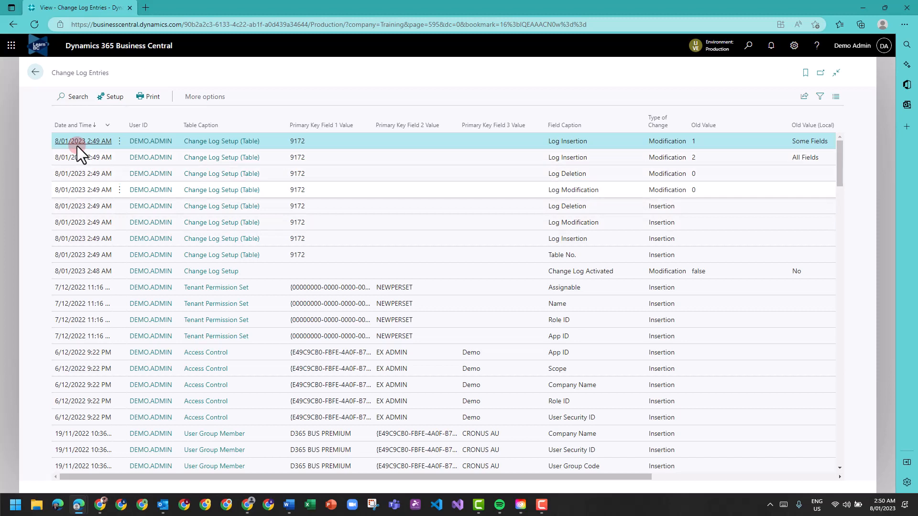
Step: Search for "user", open the Users page and open the user card of Demo Admin
left_click(755, 48)
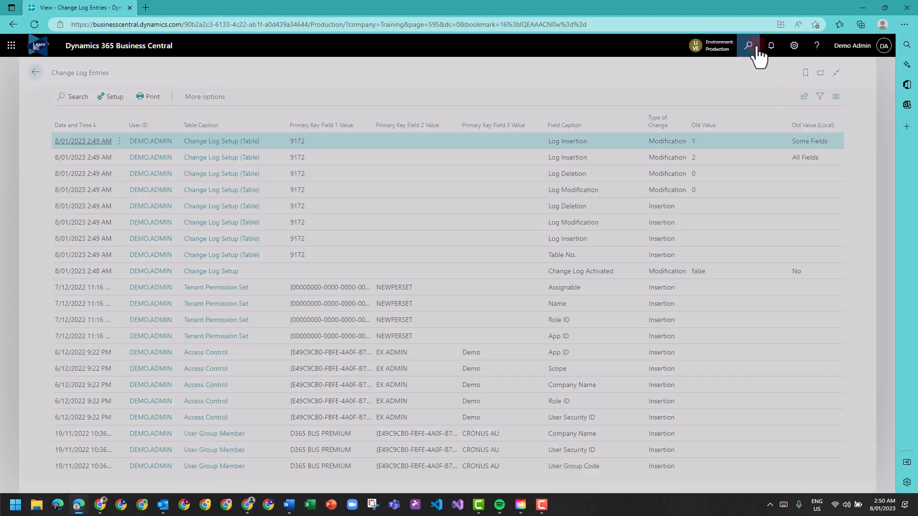
type("user")
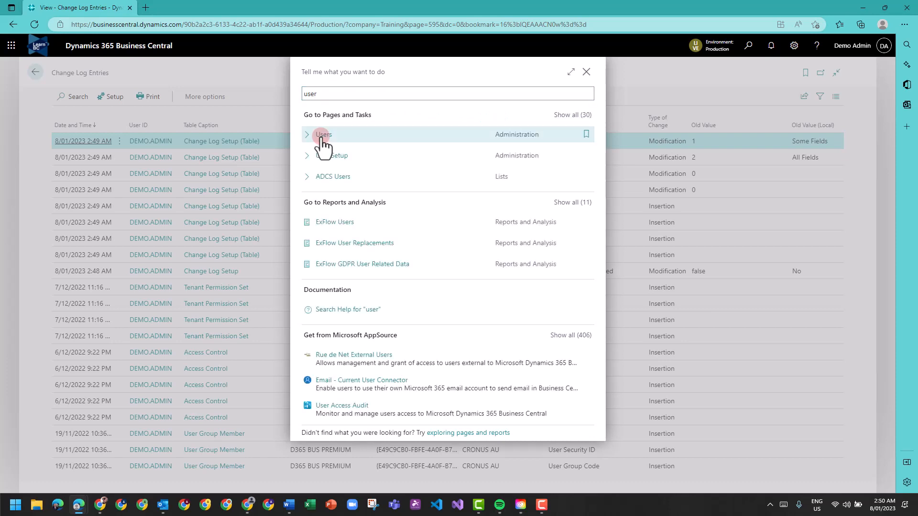
left_click(322, 135)
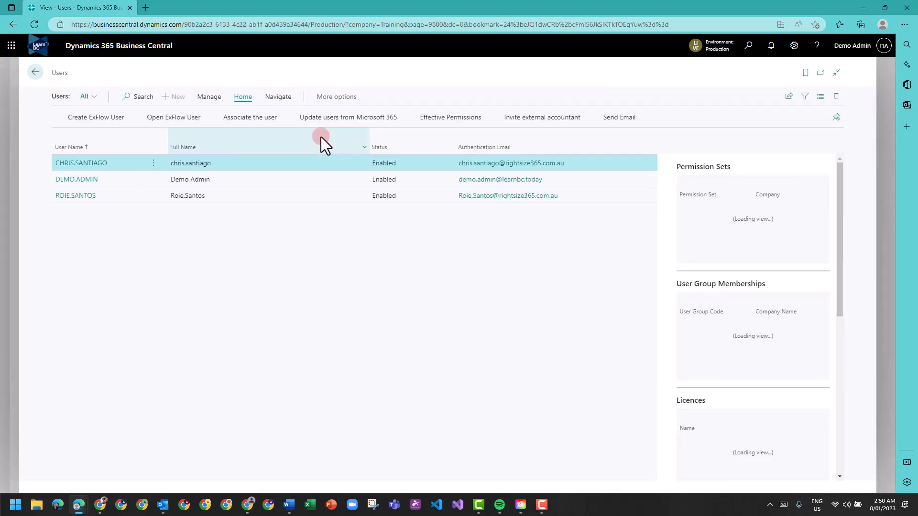
left_click(83, 179)
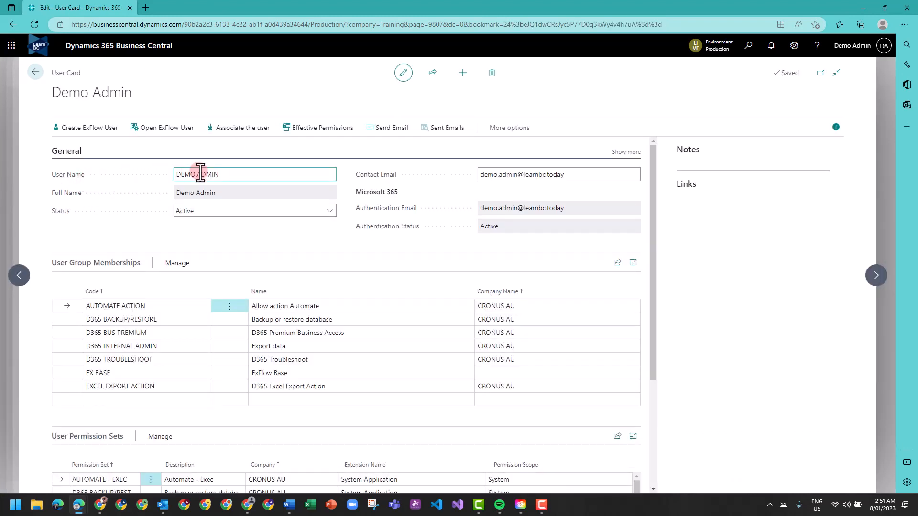
Step: Rename the user to DEMO ADMIN, replacing the dot in the User Name with a space, and accept updating all related records
left_click(205, 186)
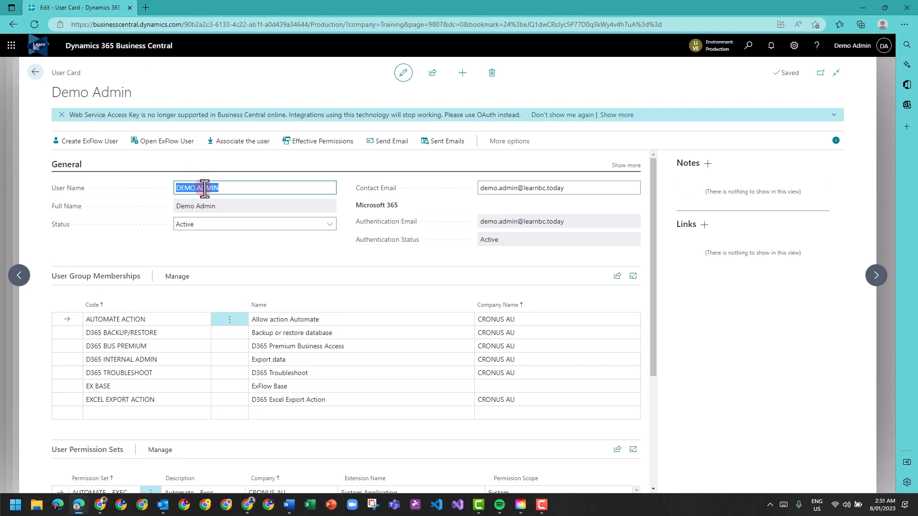
left_click(266, 188)
key("Left")
key("Left")
key("Left")
key("Left")
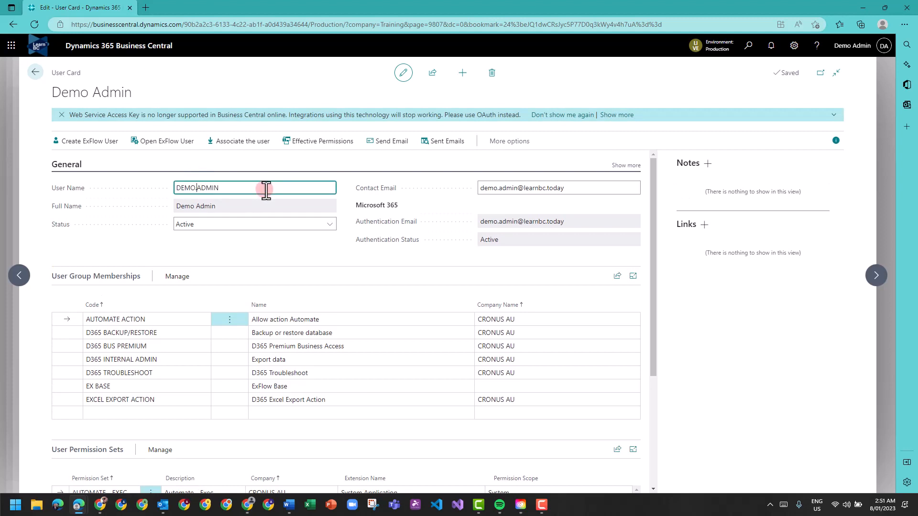
key("BackSpace")
left_click(273, 225)
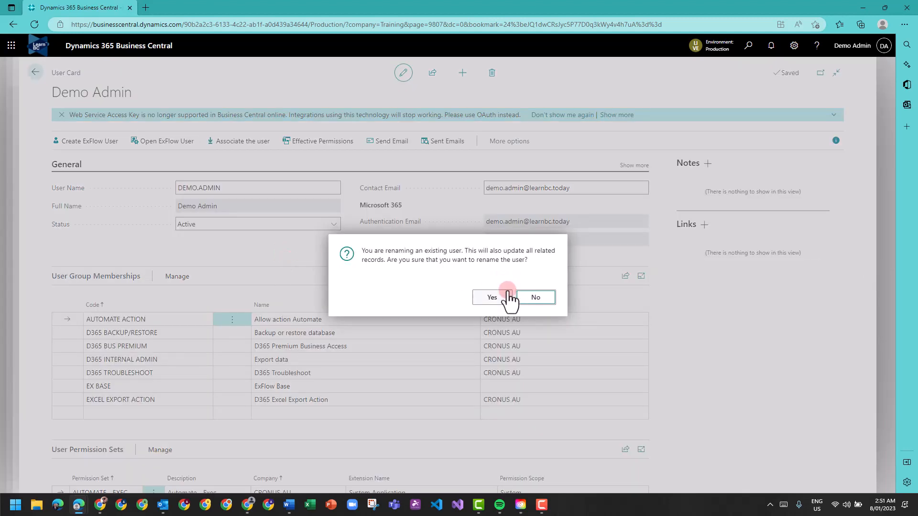
left_click(493, 298)
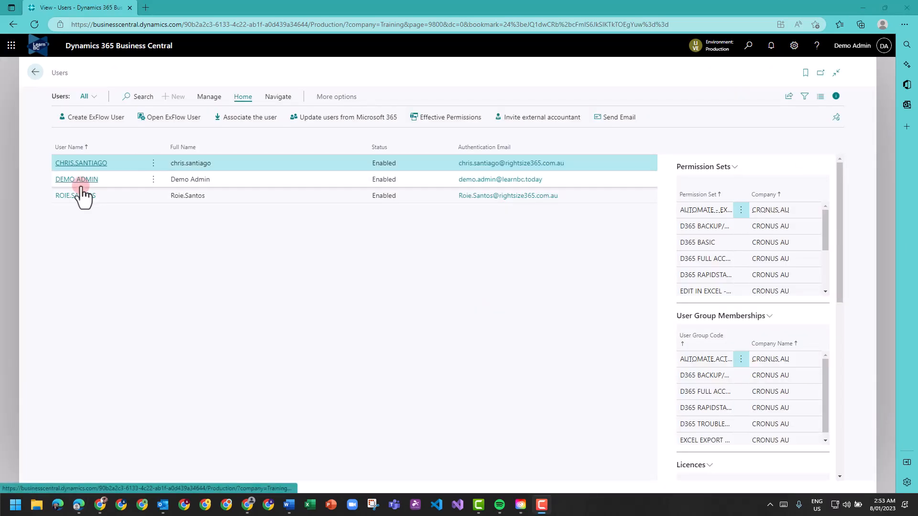
Step: Search for "change log", open Change Log Entries, sort by Date and Time in descending order and expand the page to the wide layout
left_click(749, 46)
type("change log")
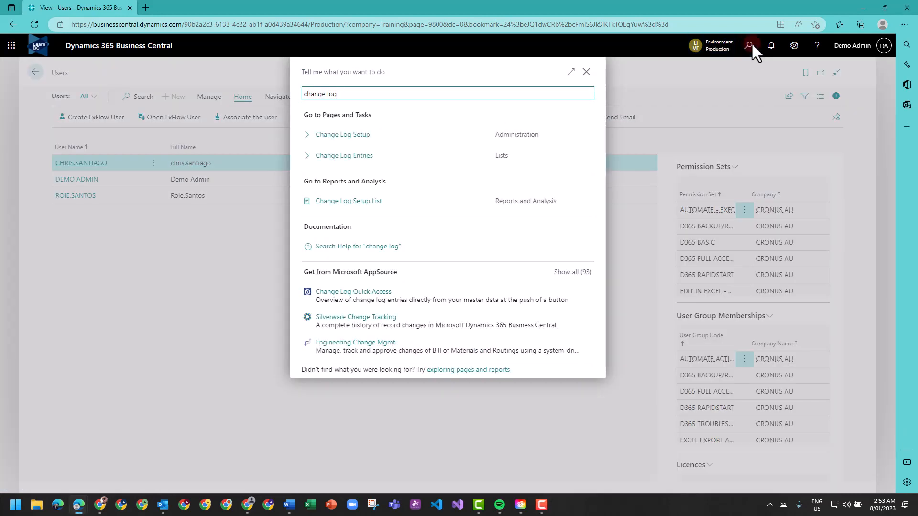
left_click(334, 155)
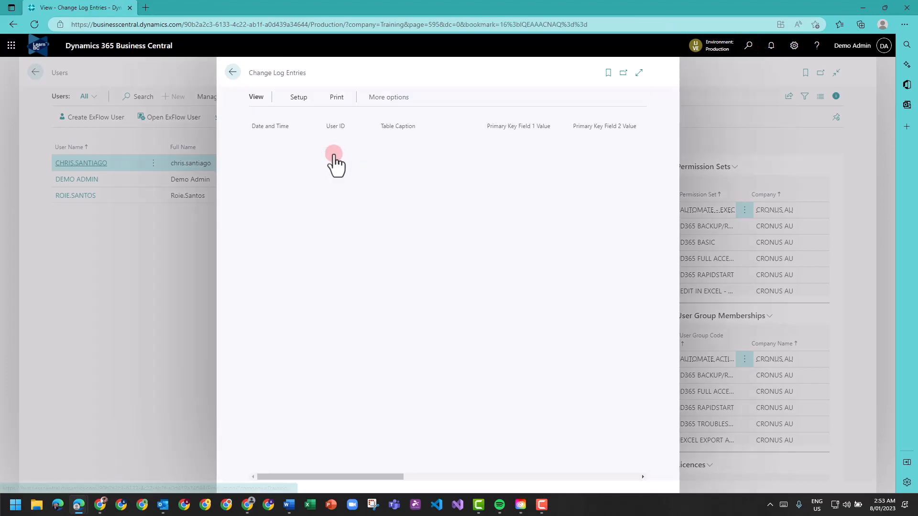
left_click(269, 126)
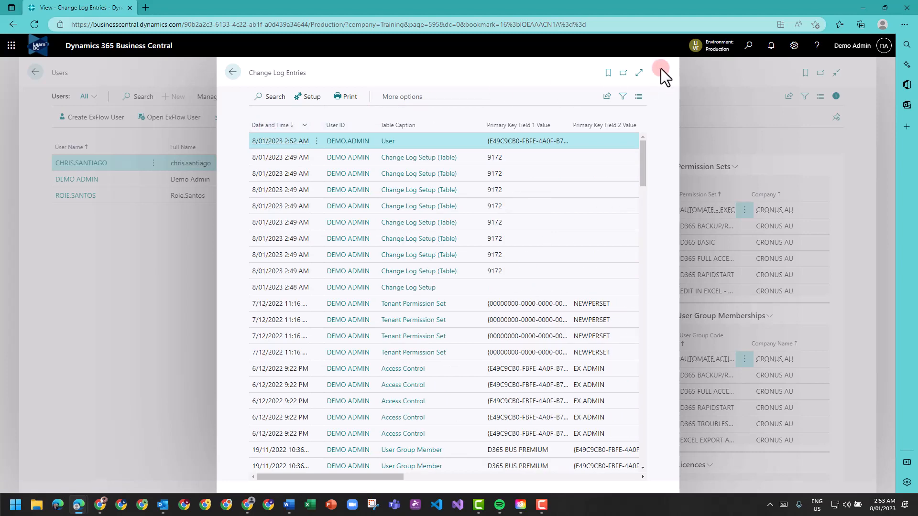
left_click(639, 72)
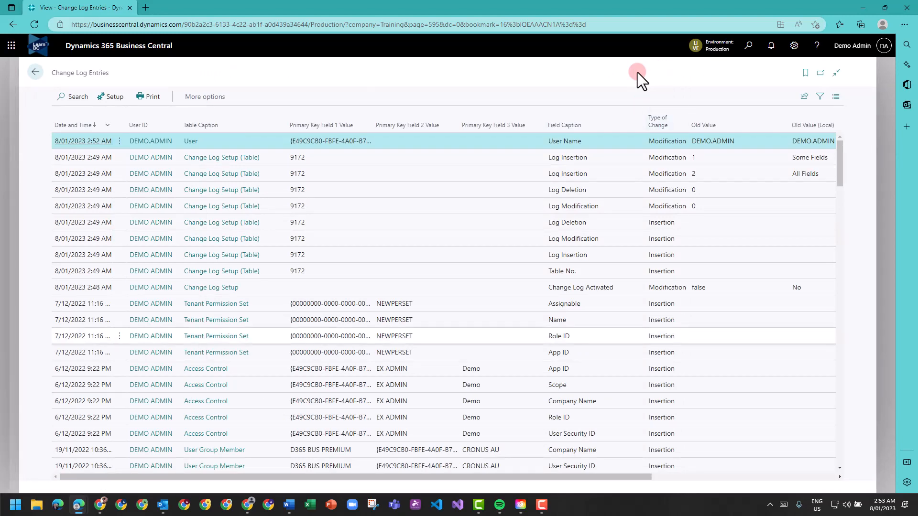
Step: Compare the old and new values of the latest User Name entry, and return to the home page
left_click_drag(610, 474, 767, 474)
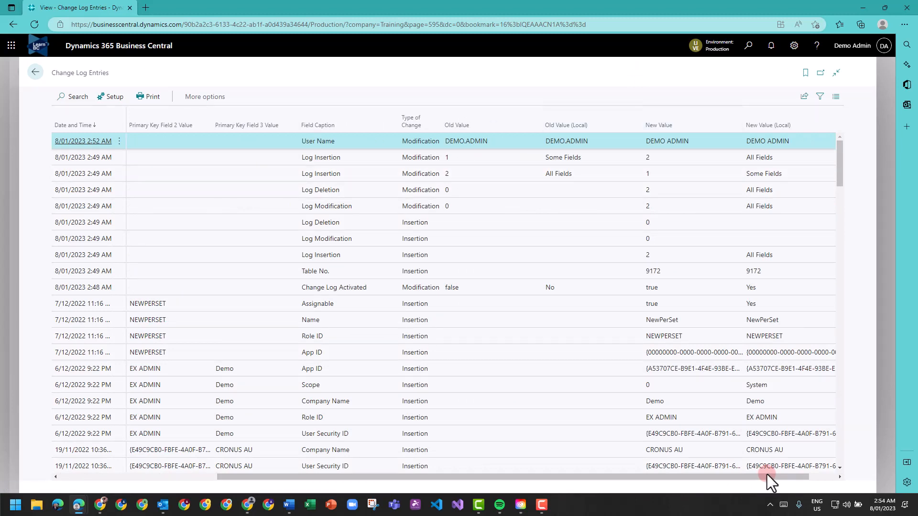
left_click_drag(749, 475, 258, 487)
left_click(35, 72)
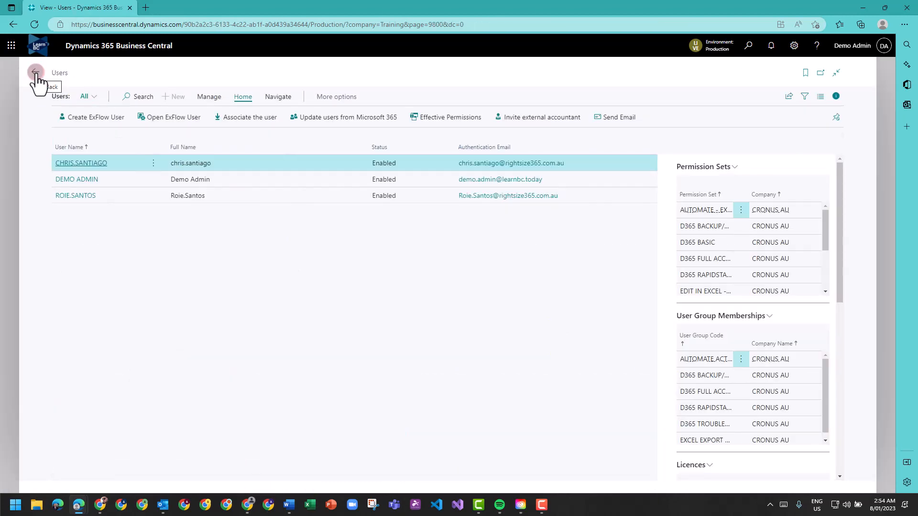
left_click(36, 72)
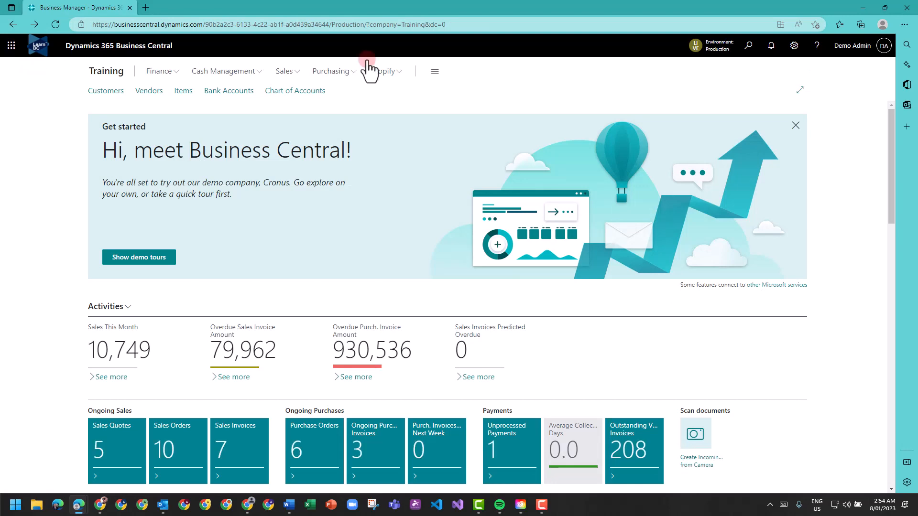
Step: Search for "change log", open Change Log Setup and look through its list of tables
left_click(749, 46)
type("change")
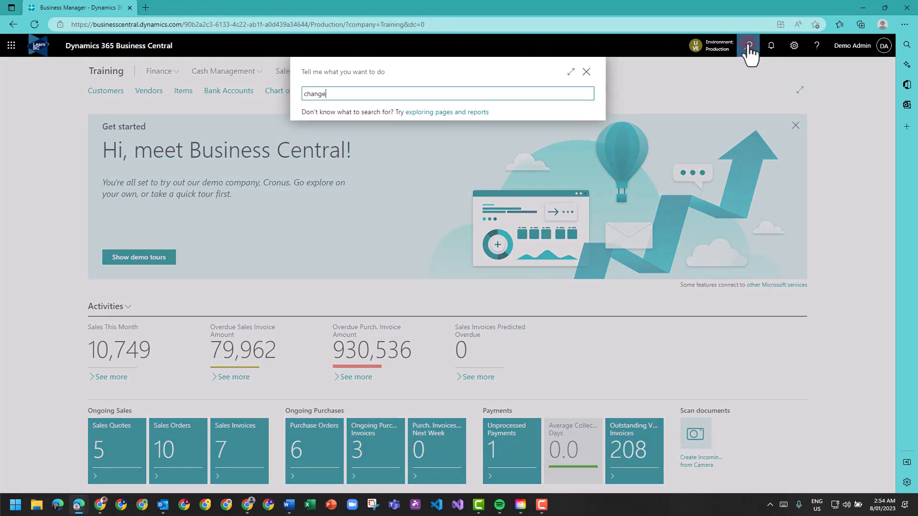
type(" log")
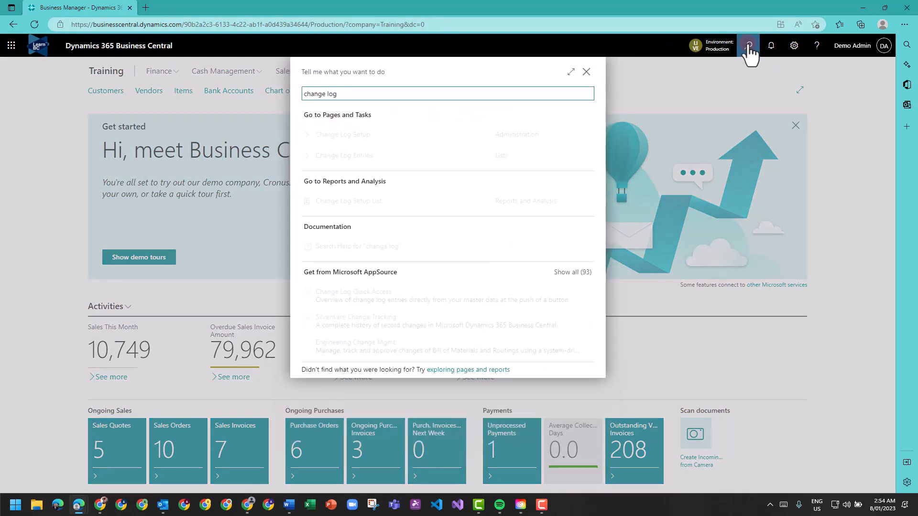
left_click(338, 137)
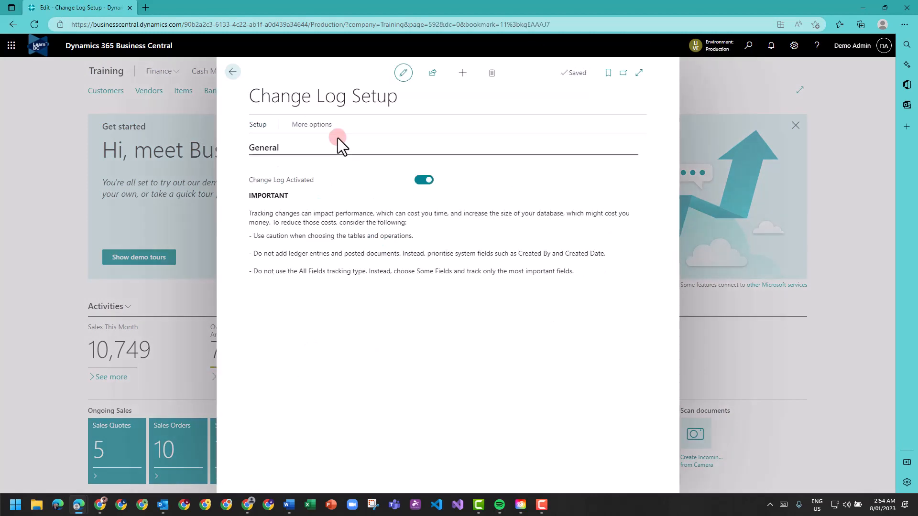
left_click(257, 125)
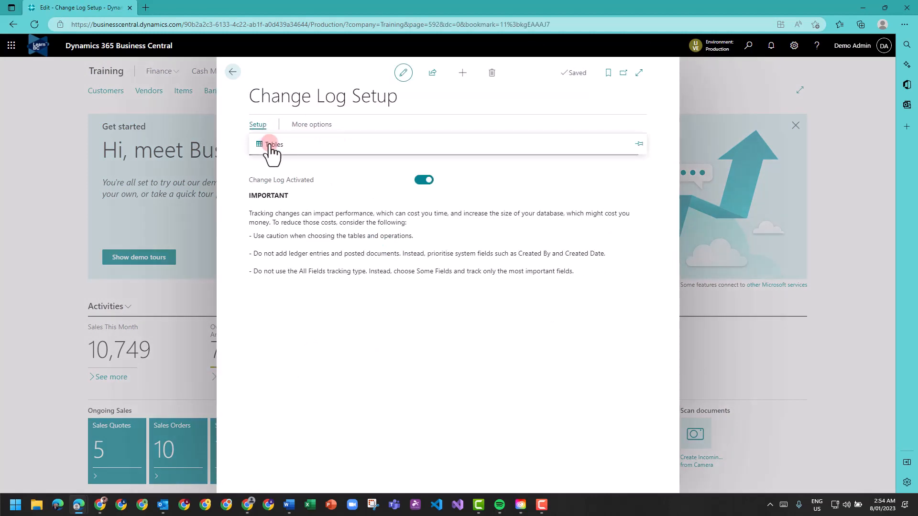
left_click(272, 144)
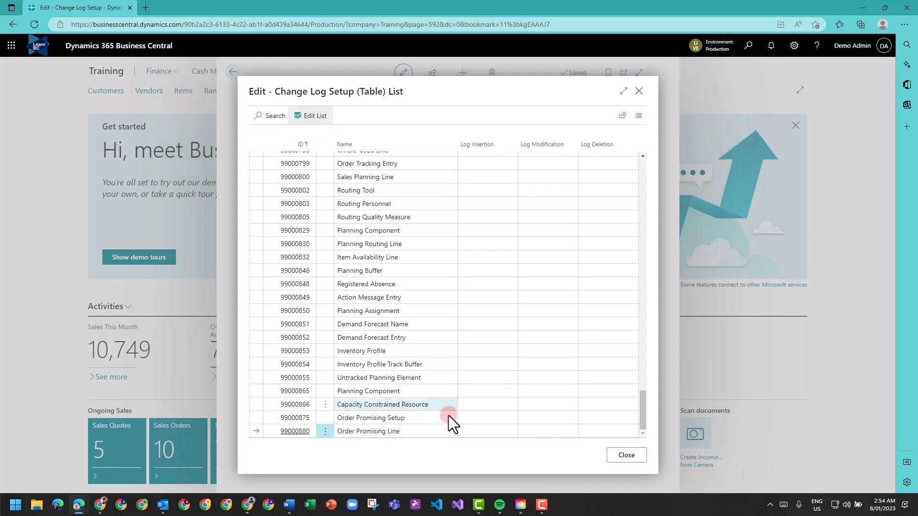
scroll(448, 415, "up", 3)
scroll(448, 415, "up", 2)
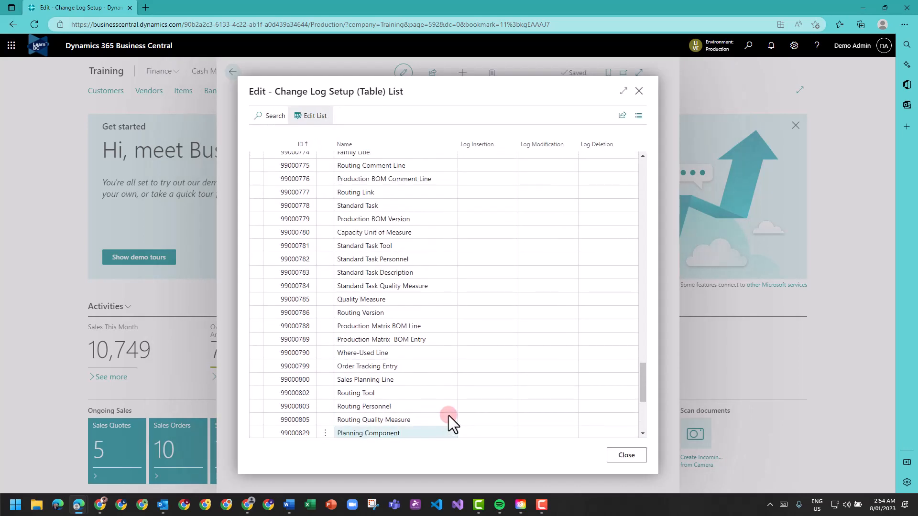
scroll(448, 415, "up", 4)
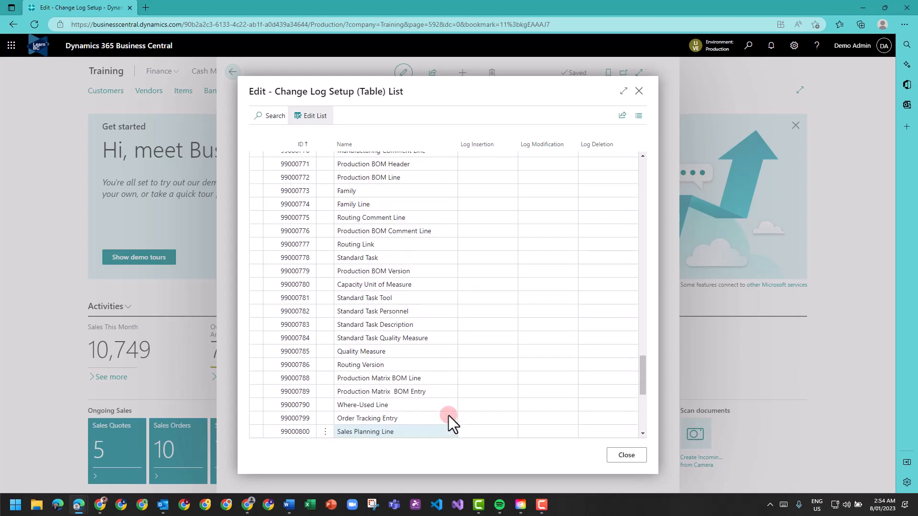